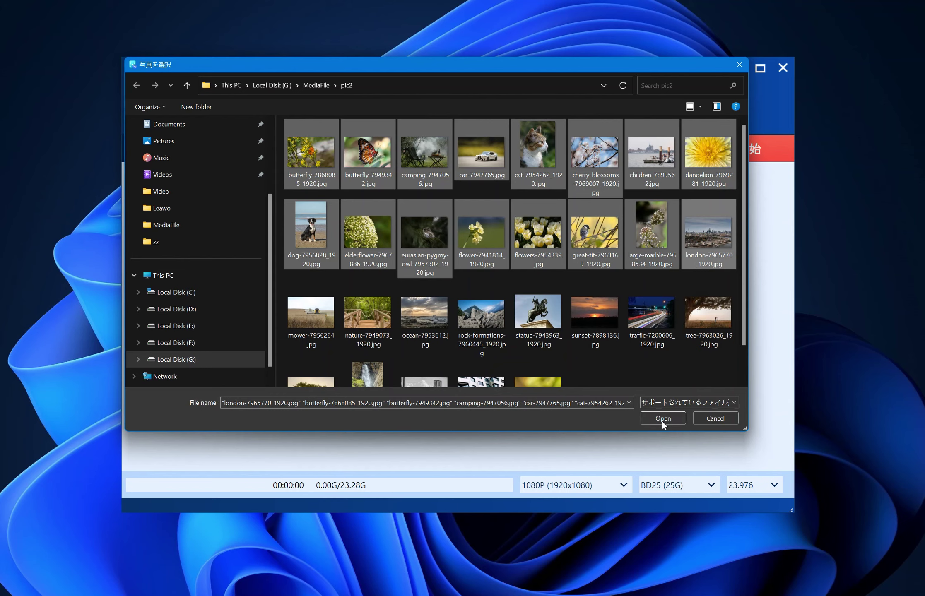
# Add the selected pic2 photos as one slideshow and the first ten images from MediaFile\pic as a second slideshow
pyautogui.click(663, 418)
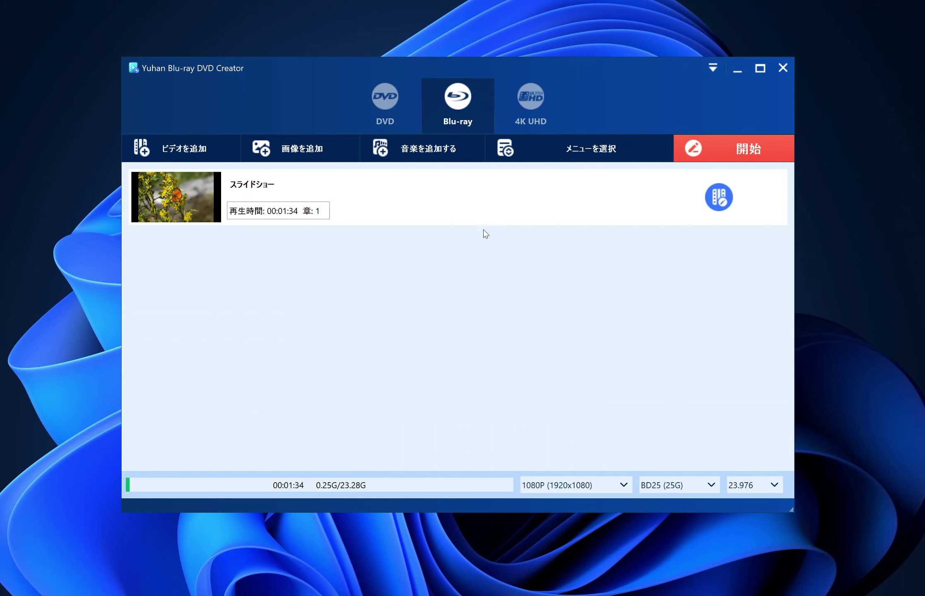
pyautogui.click(314, 139)
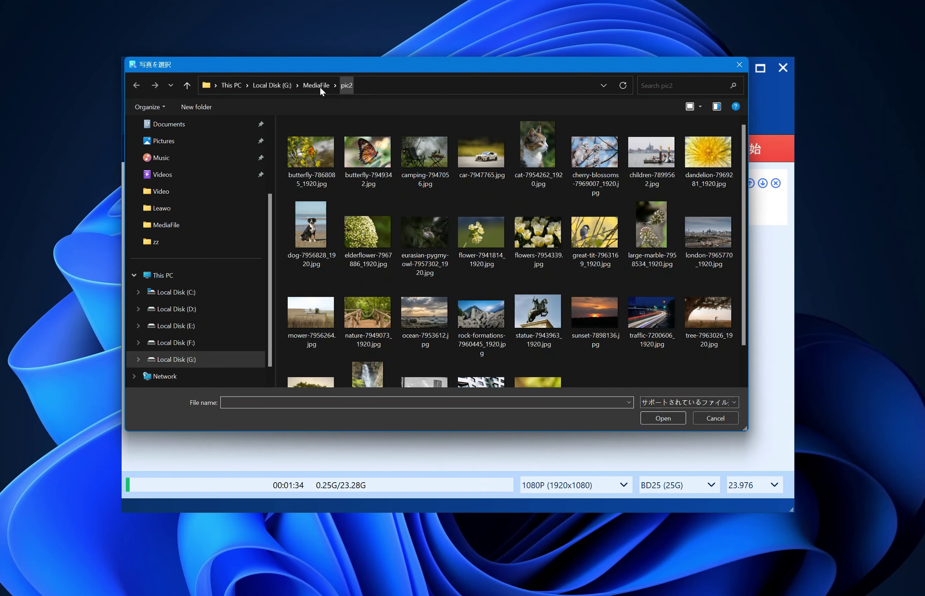
pyautogui.click(319, 86)
pyautogui.doubleClick(332, 287)
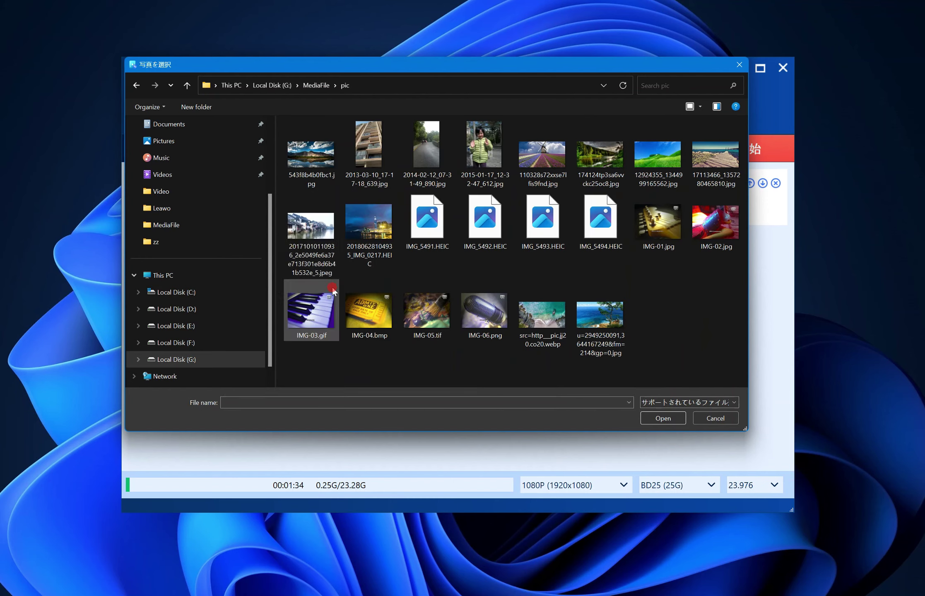
pyautogui.click(310, 154)
pyautogui.keyDown('shift'); pyautogui.click(368, 224); pyautogui.keyUp('shift')
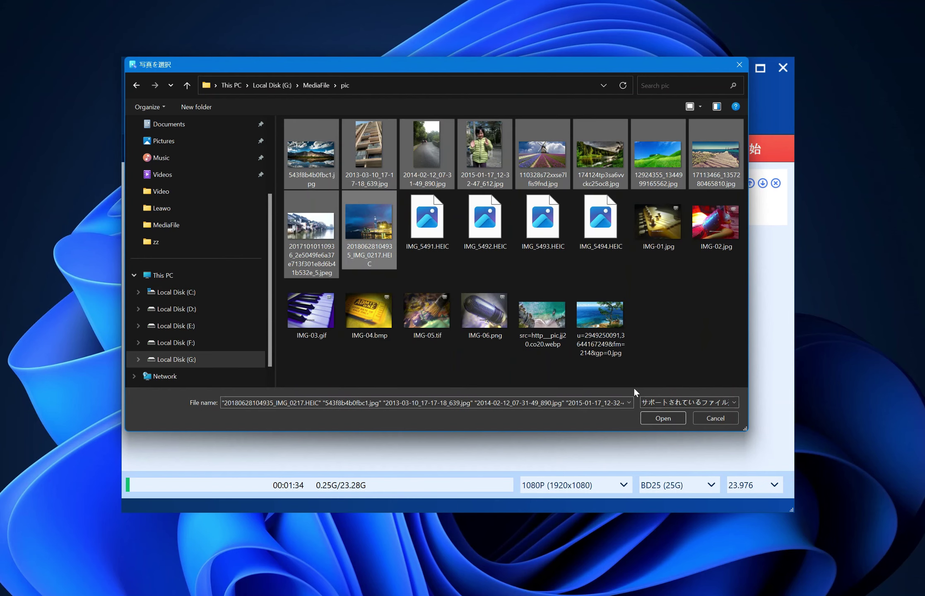
pyautogui.click(657, 419)
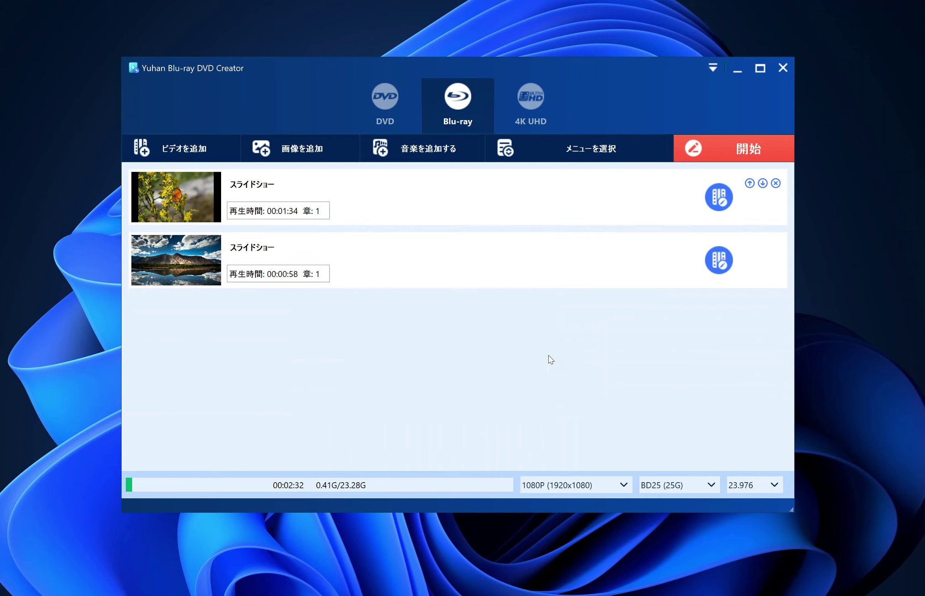
# Examine the available output resolutions, disc sizes and frame rates for the Blu-ray without changing them
pyautogui.click(626, 485)
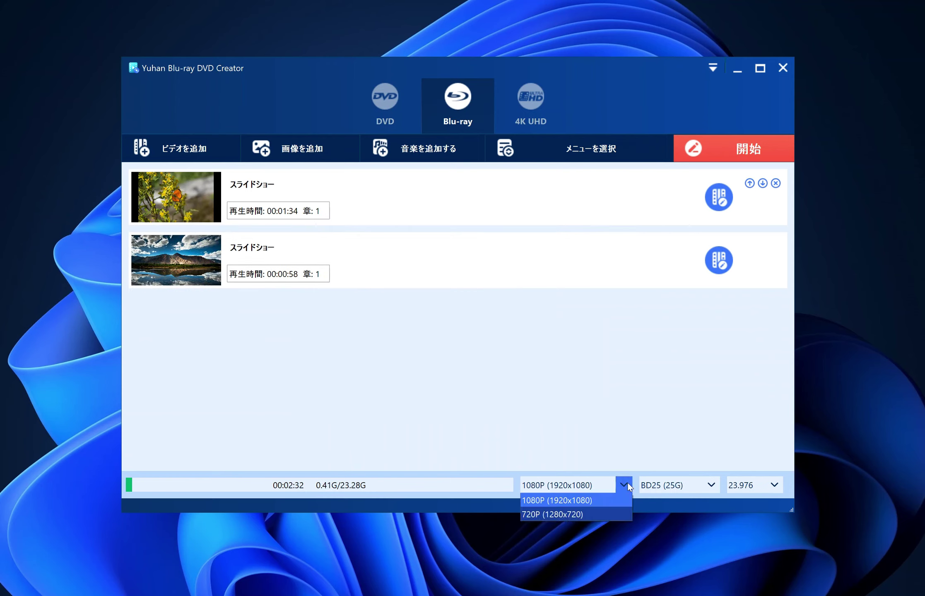
pyautogui.click(626, 484)
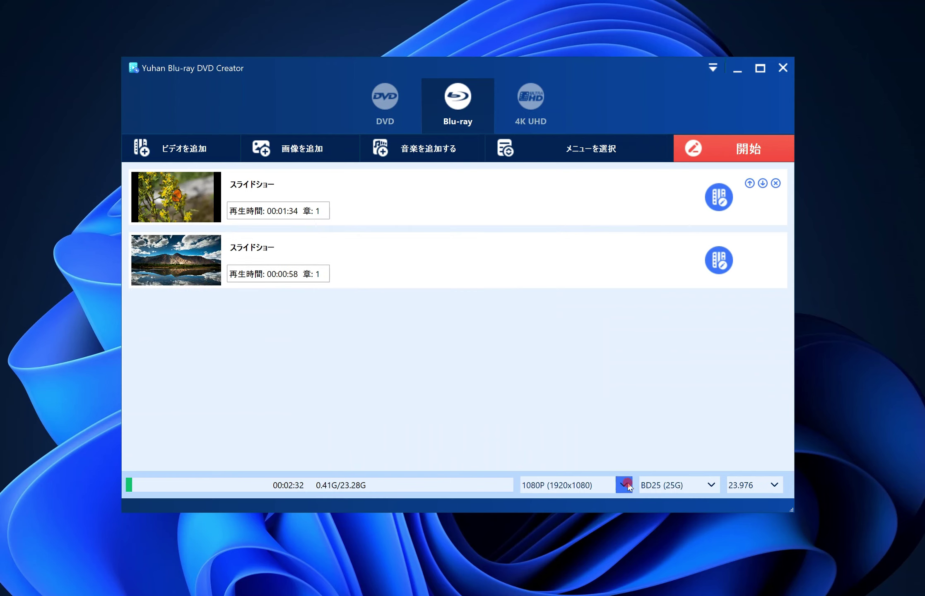
pyautogui.click(712, 484)
pyautogui.click(715, 482)
pyautogui.click(776, 484)
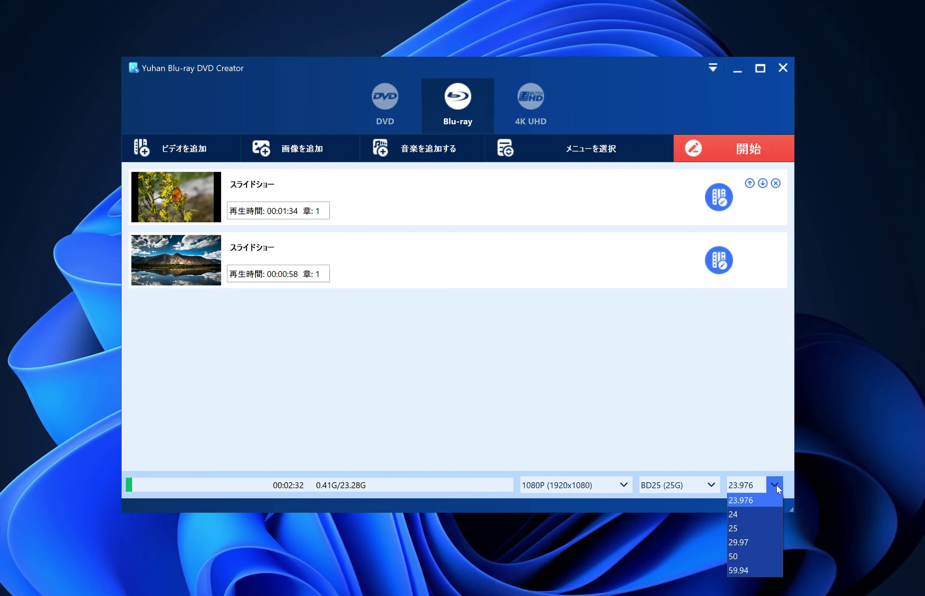
pyautogui.click(775, 485)
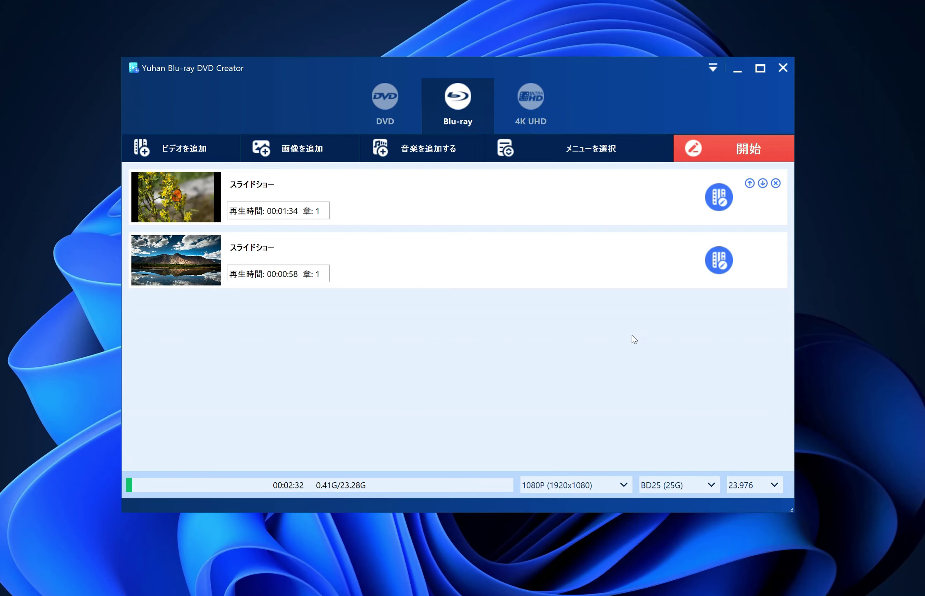
# Open the first slideshow's settings, play its preview for a while and stop playback
pyautogui.click(715, 202)
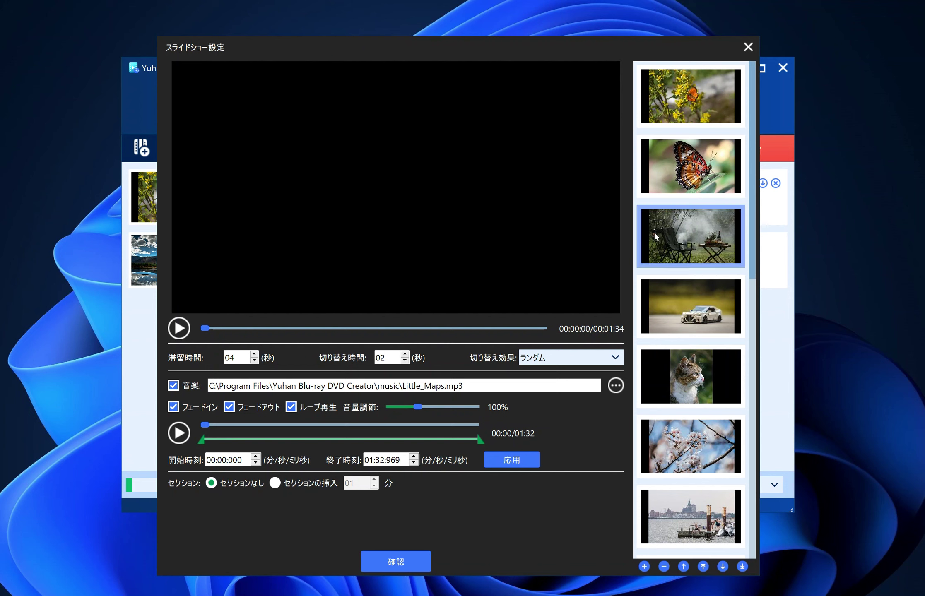
pyautogui.click(180, 329)
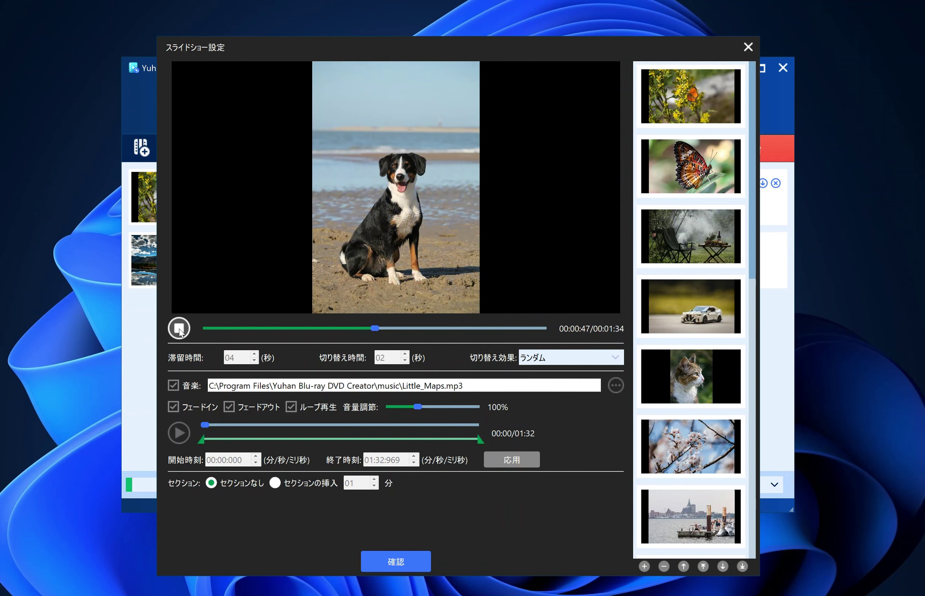
pyautogui.click(179, 329)
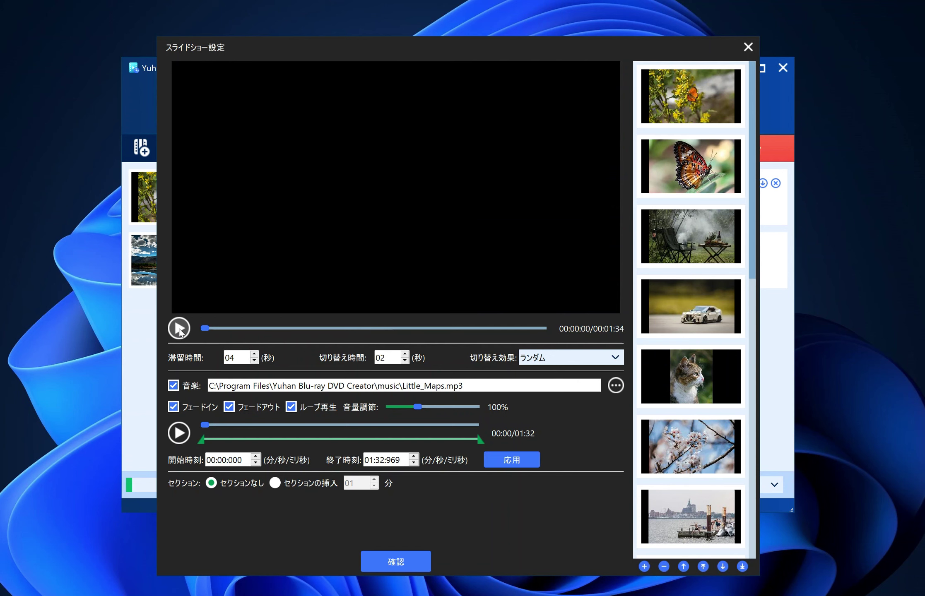
# Look through the slideshow's transition effects, keep the random effect and close the slideshow settings
pyautogui.click(615, 357)
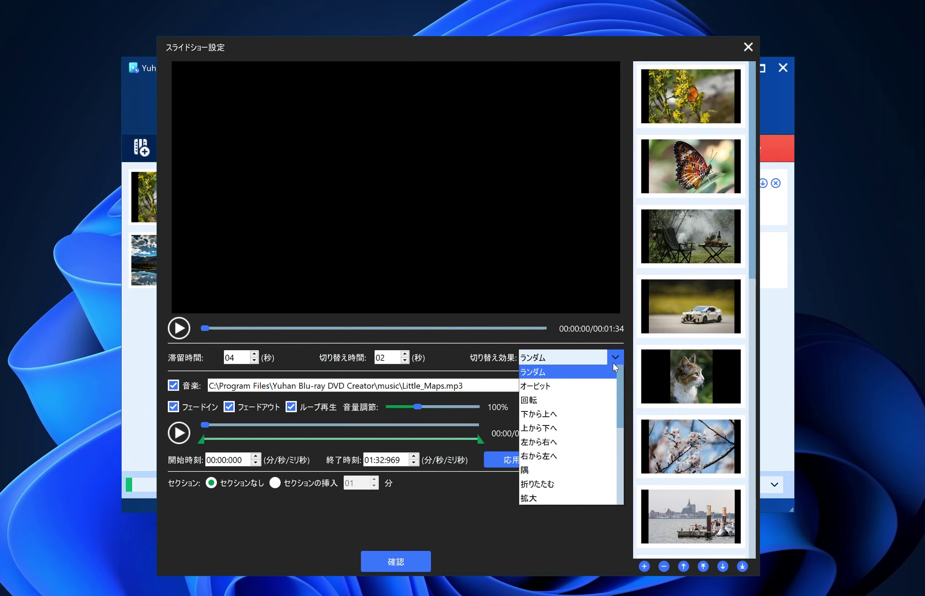
pyautogui.scroll(-4, 601, 419)
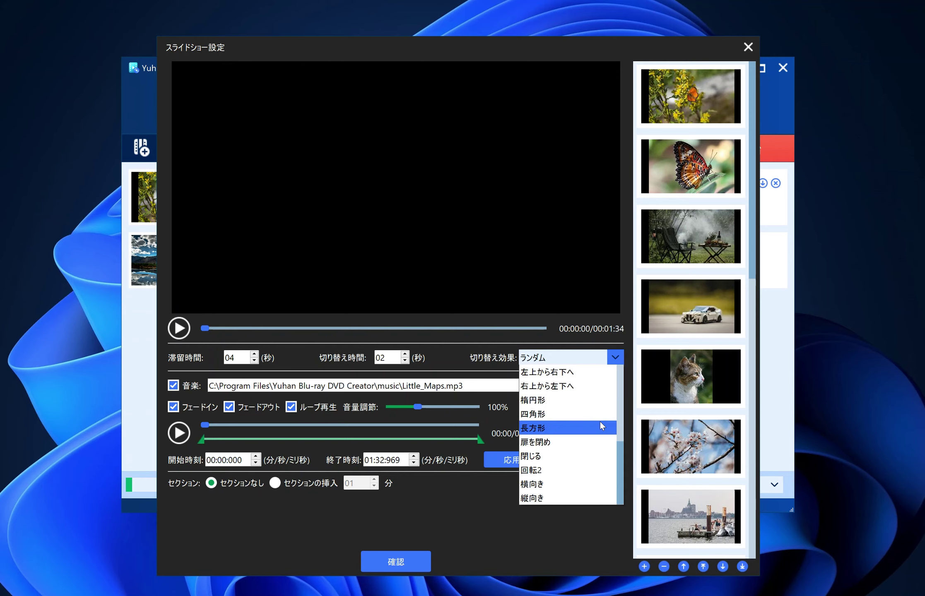
pyautogui.click(543, 260)
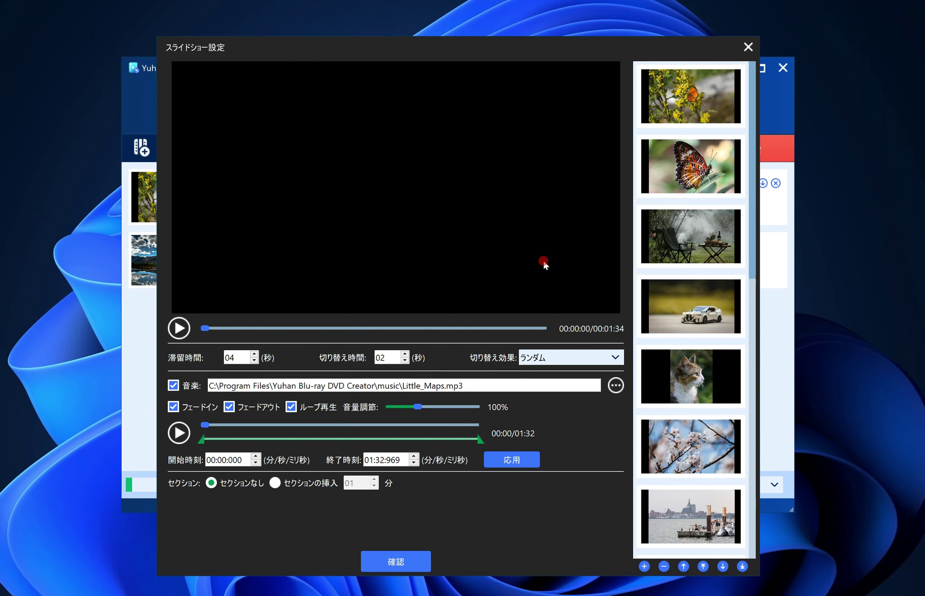
pyautogui.click(402, 558)
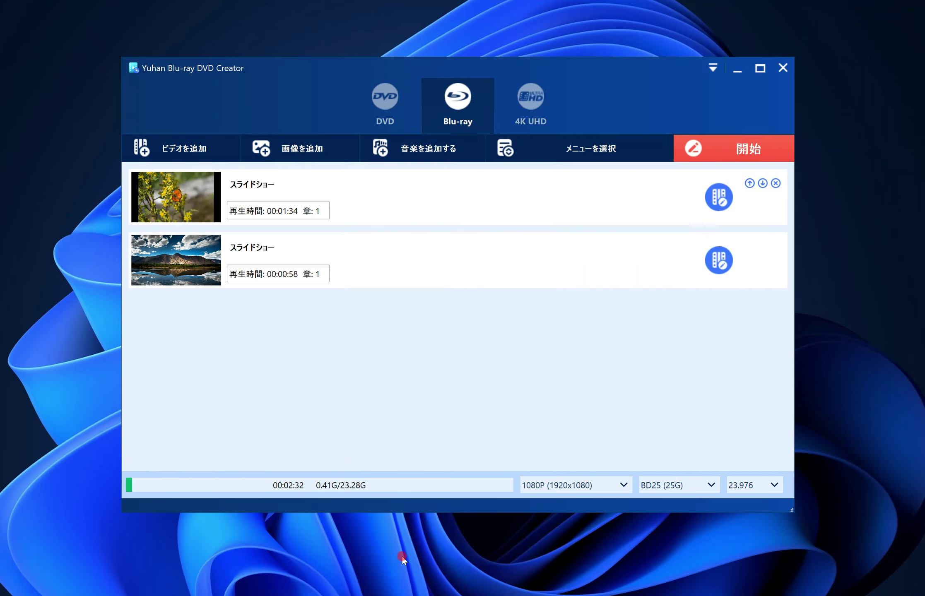
# Review the program's general settings for language, encoders, bitrate, audio and subtitles, and close them
pyautogui.click(713, 68)
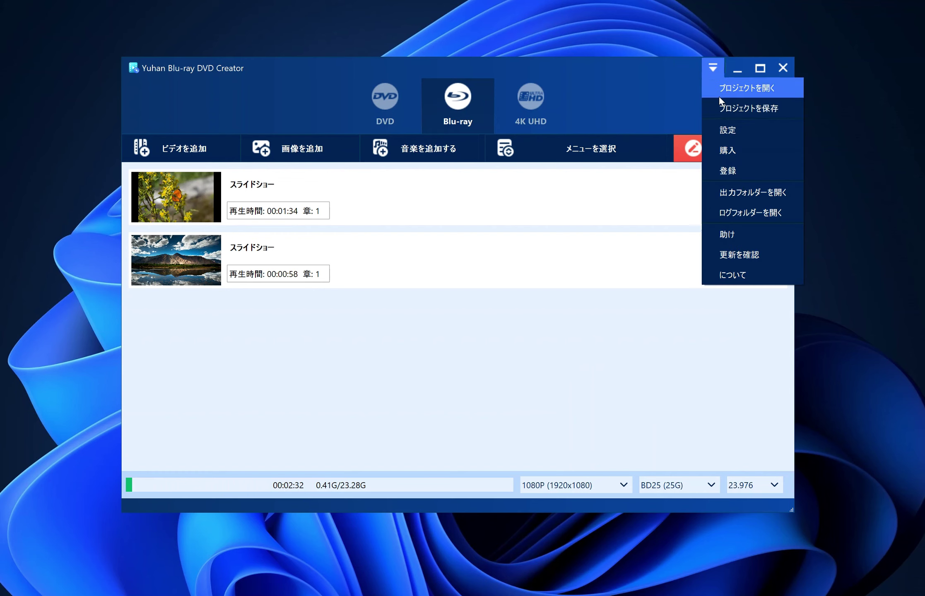
pyautogui.click(744, 136)
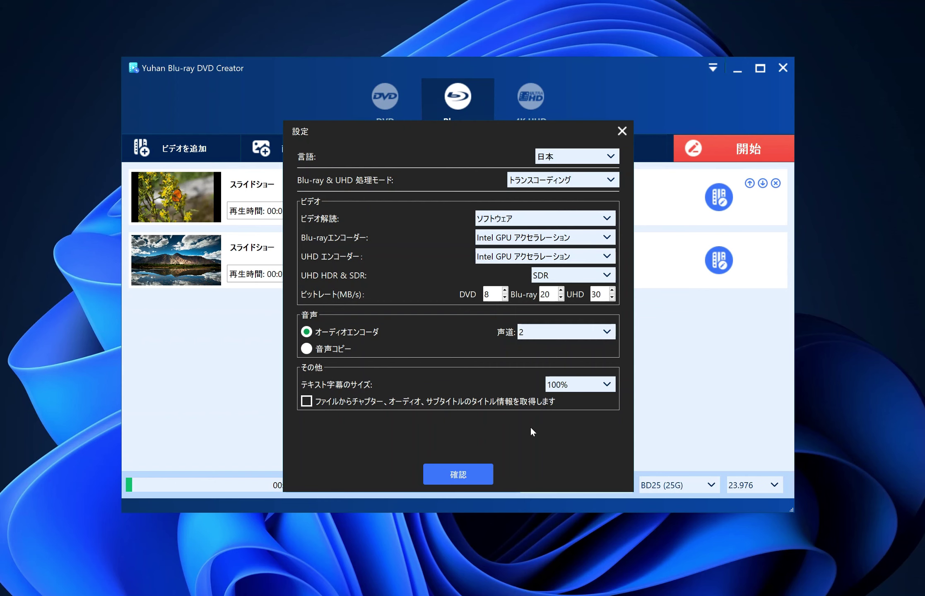
pyautogui.click(457, 477)
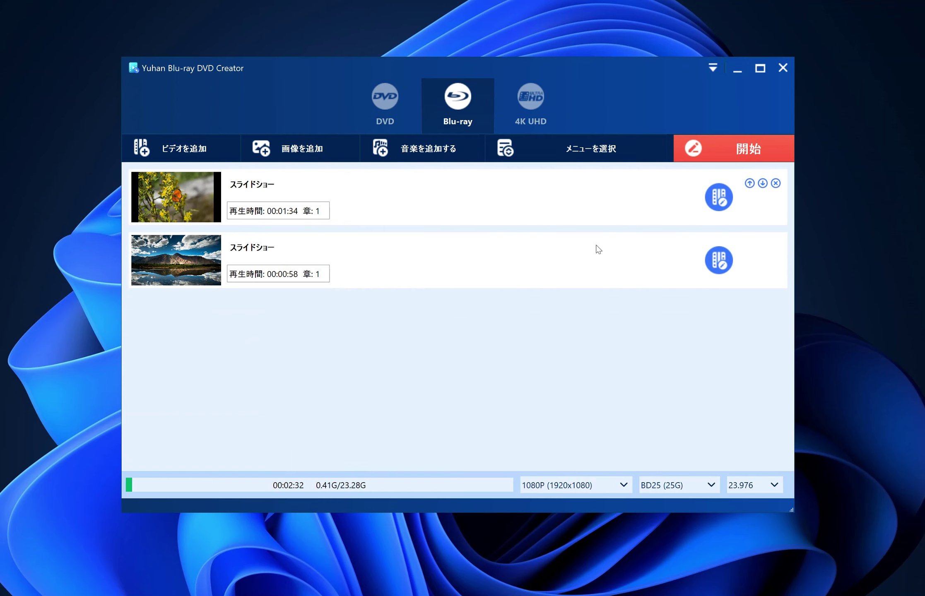
# Choose menu template 5, with the green mountain landscape, for the disc
pyautogui.click(597, 154)
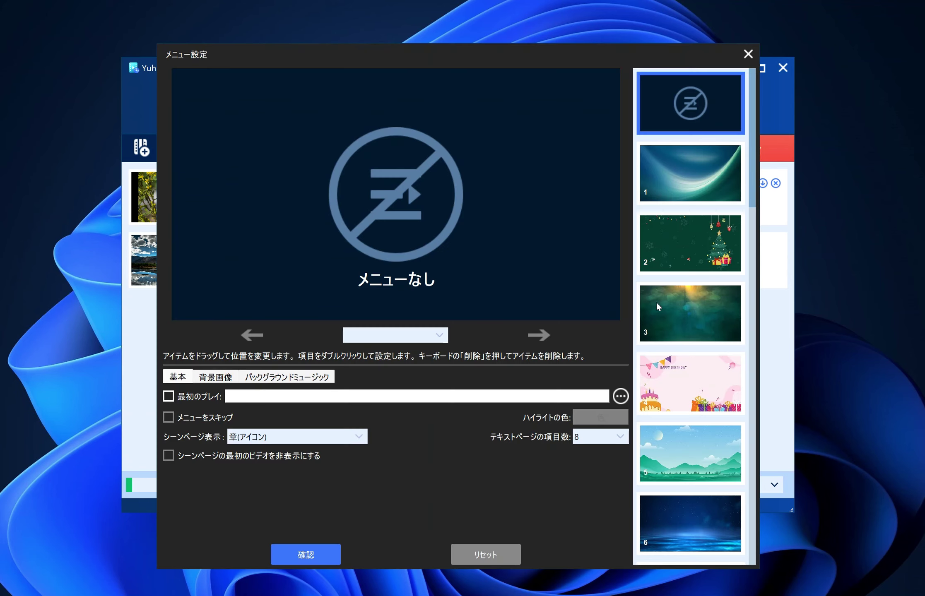
pyautogui.click(689, 392)
pyautogui.click(685, 446)
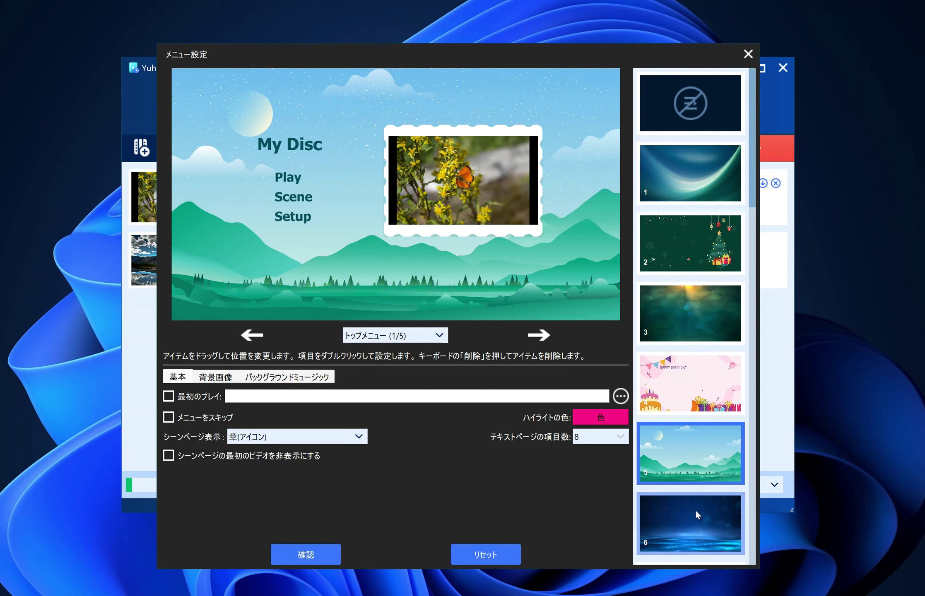
# Set the top menu's thumbnail image to 543f8b4b0fbc1.jpg from the MediaFile\pic folder
pyautogui.doubleClick(420, 189)
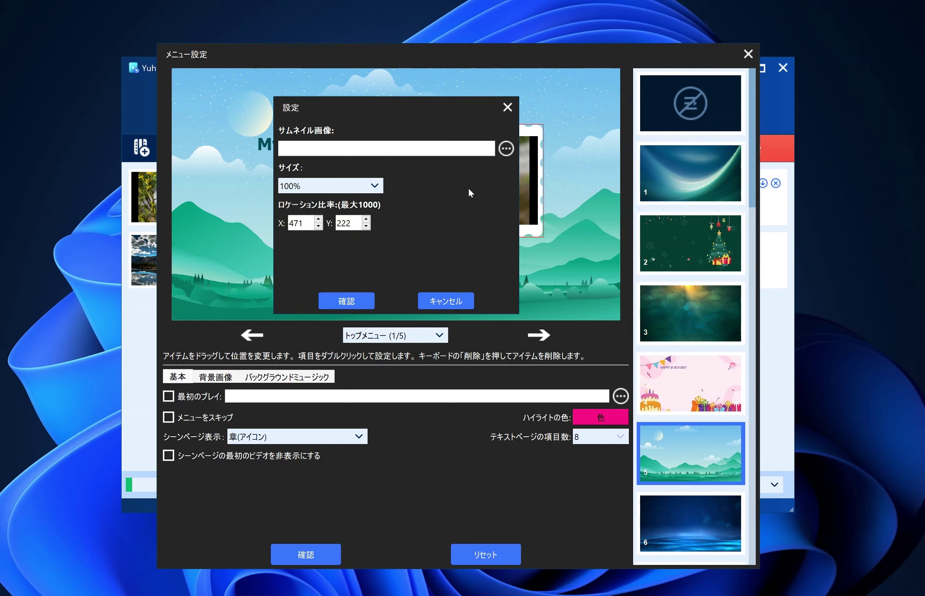
pyautogui.click(506, 148)
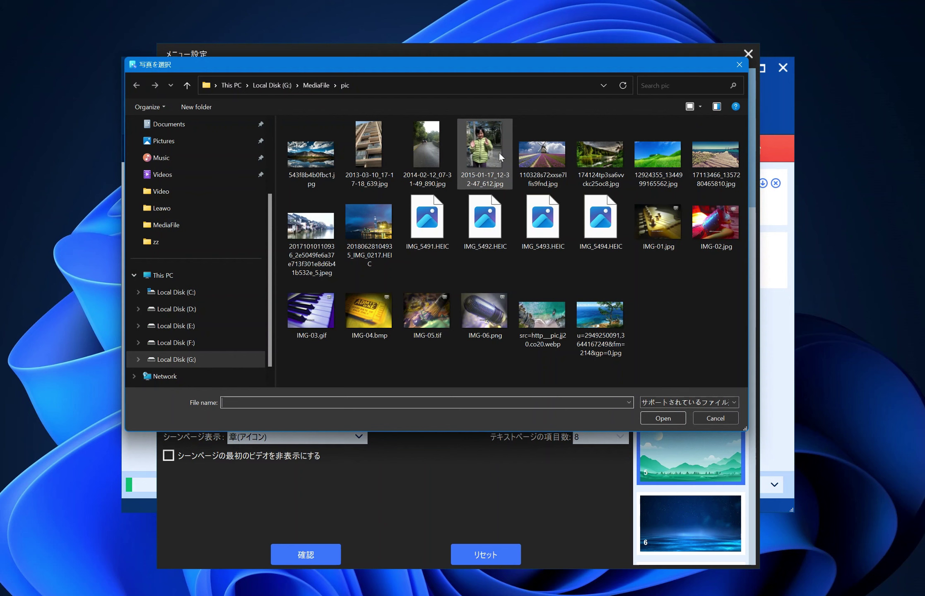
pyautogui.click(321, 159)
pyautogui.click(663, 418)
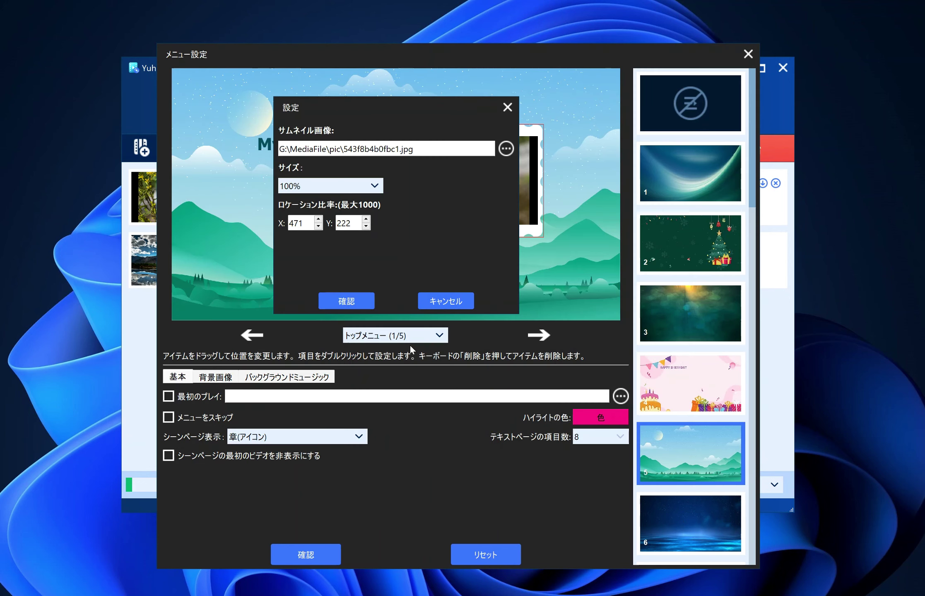
pyautogui.click(358, 305)
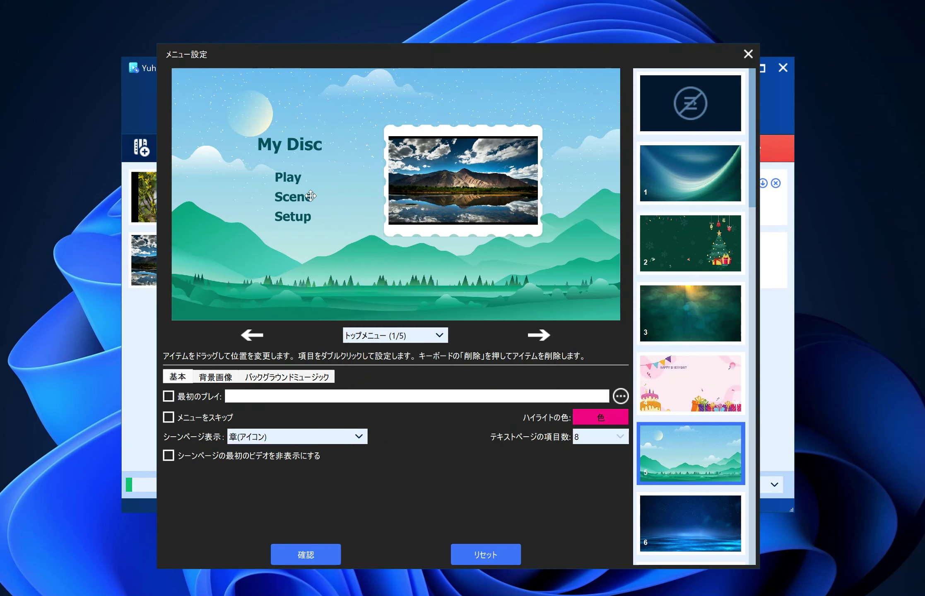
# Change the top menu's title to "My Blu-ray" and delete the Setup item
pyautogui.doubleClick(287, 145)
pyautogui.click(339, 125)
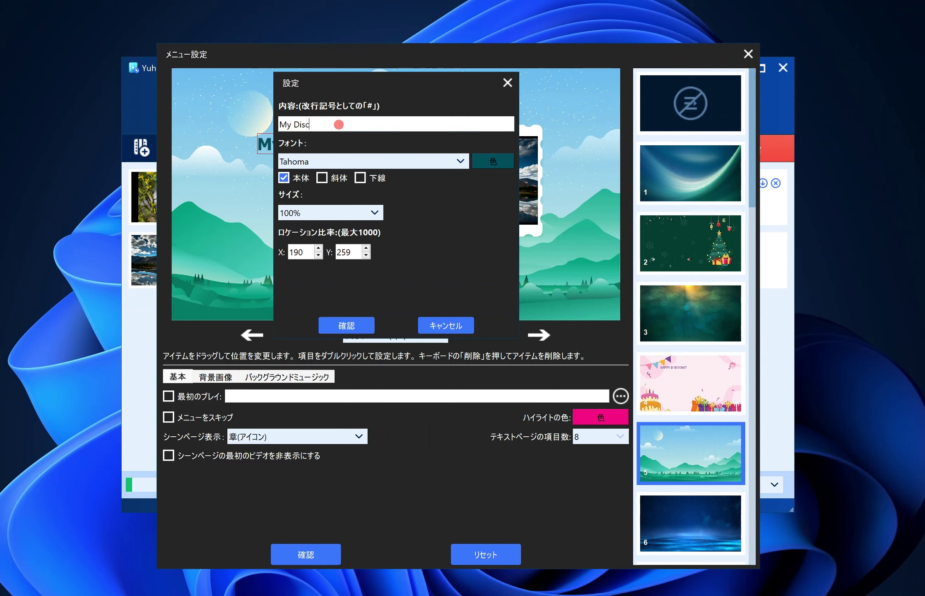
pyautogui.press('BackSpace')
pyautogui.press('BackSpace')
pyautogui.press('BackSpace')
pyautogui.press('BackSpace')
pyautogui.write('Blu-ray')
pyautogui.click(339, 326)
pyautogui.click(305, 220)
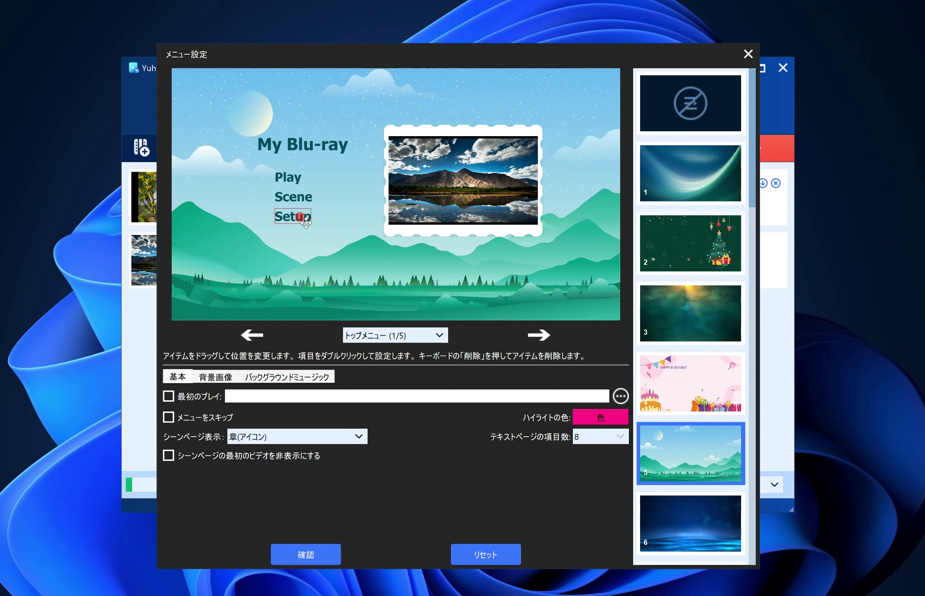
pyautogui.press('Delete')
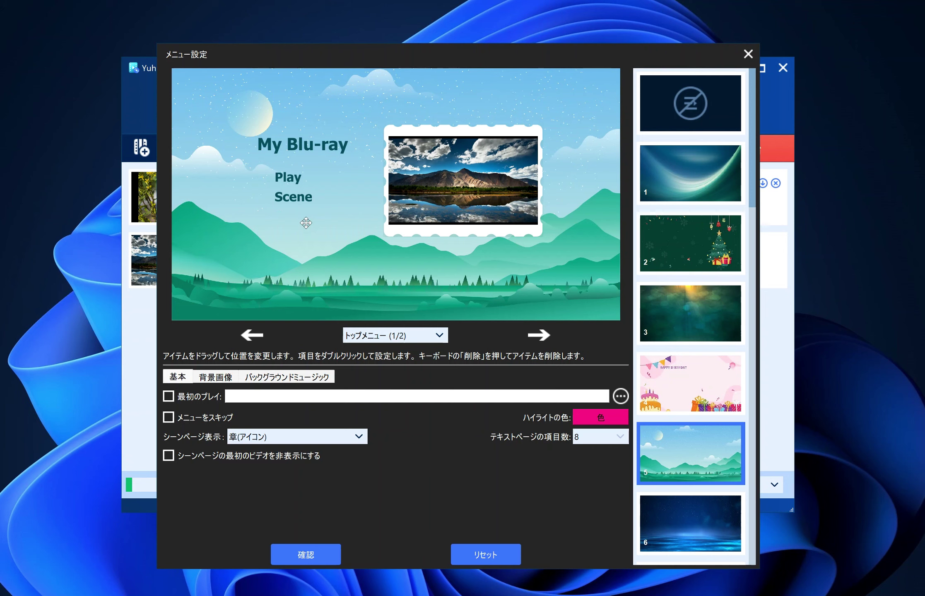
# Review the menu's other pages, background image and background music settings, and confirm the menu
pyautogui.click(539, 335)
pyautogui.click(539, 335)
pyautogui.click(218, 377)
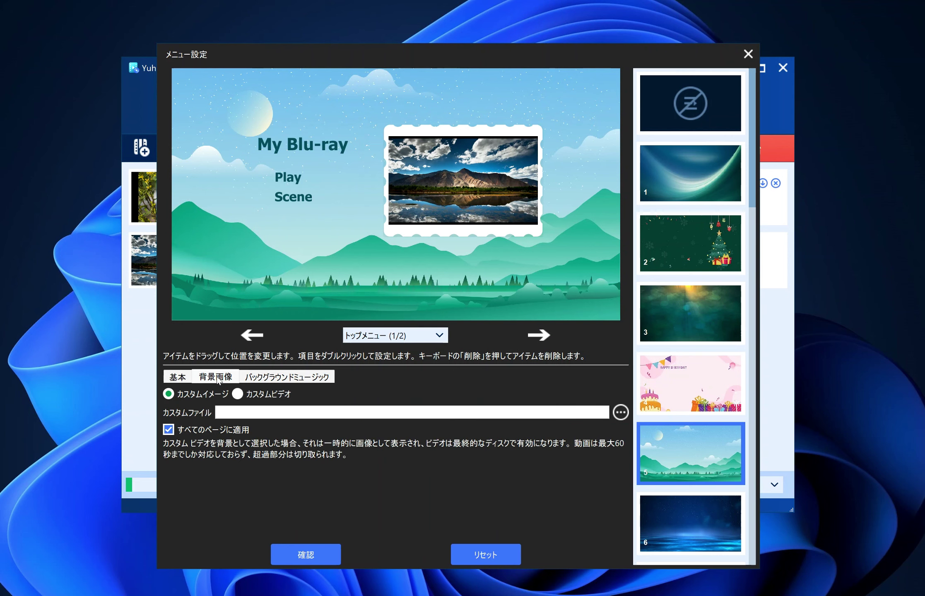
pyautogui.click(280, 377)
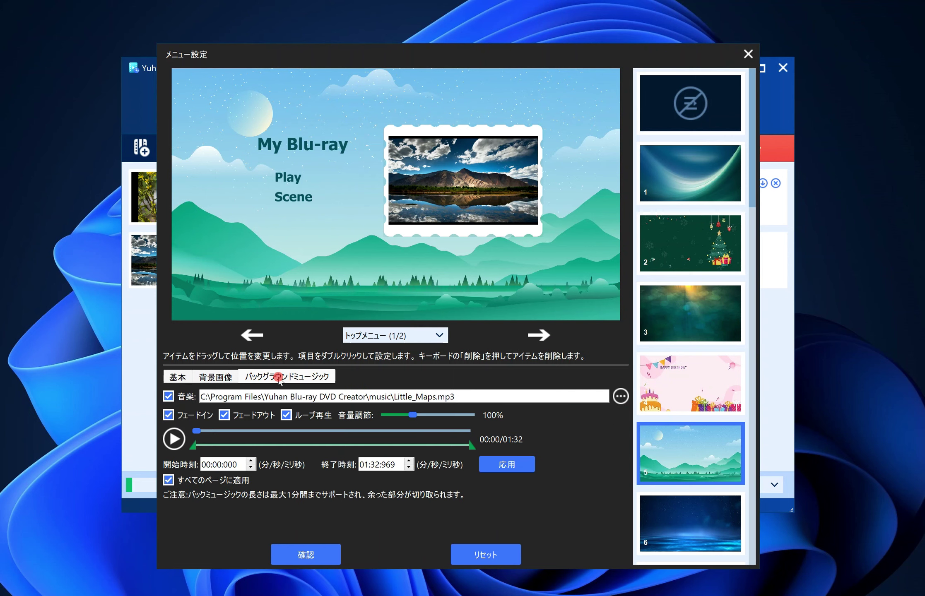
pyautogui.click(315, 560)
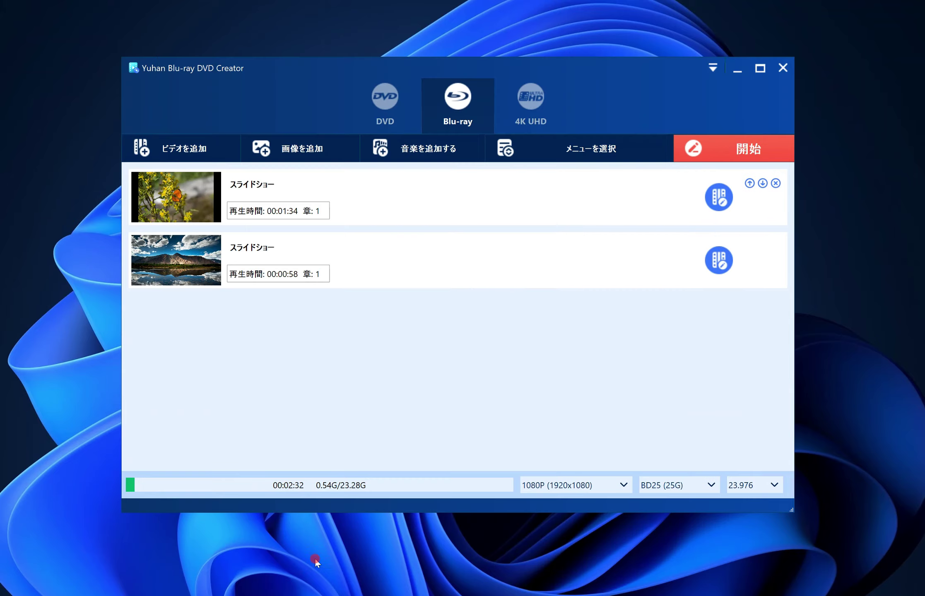
# Start creating the Blu-ray with output to folder, ISO and disc, saved in F:\zzz\output
pyautogui.click(733, 149)
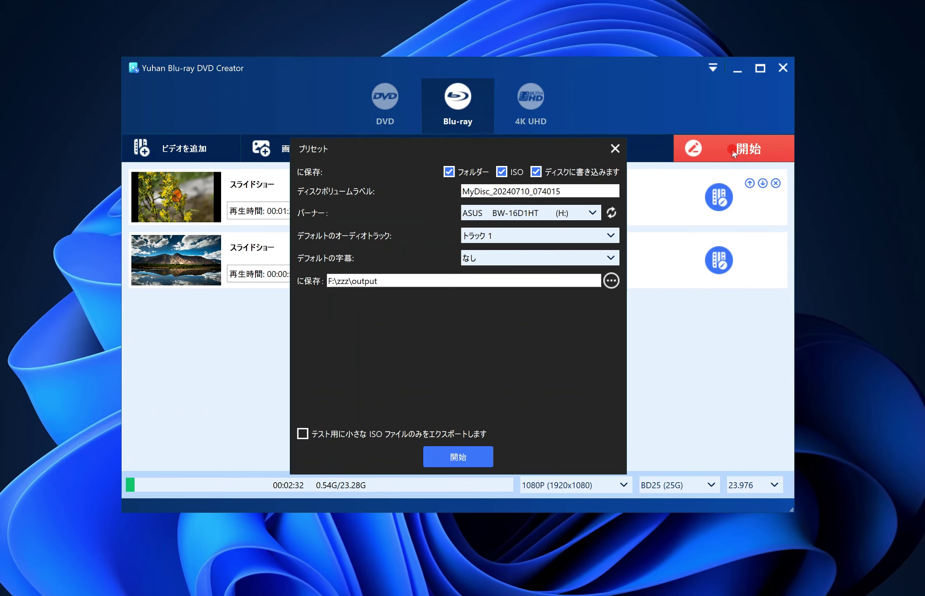
pyautogui.click(473, 456)
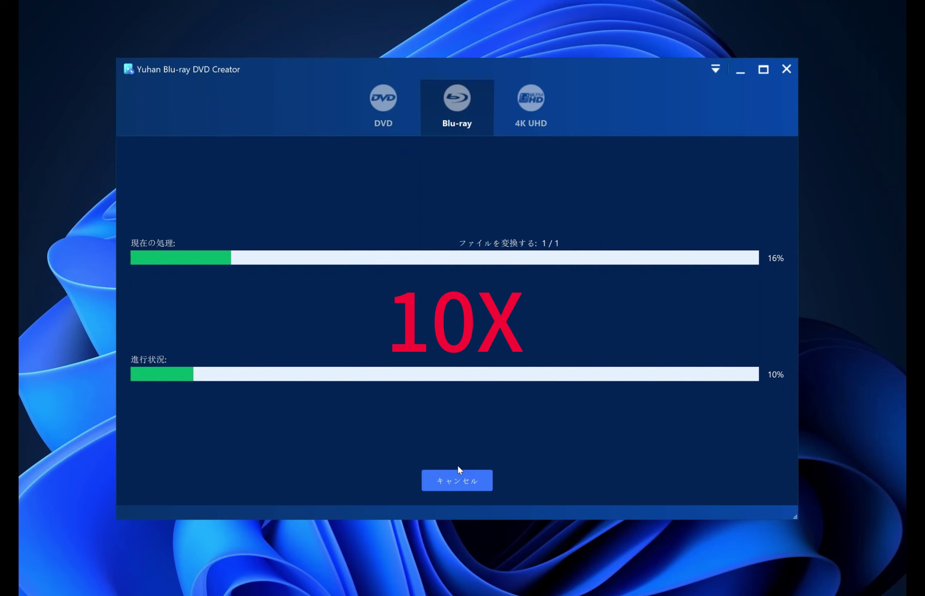